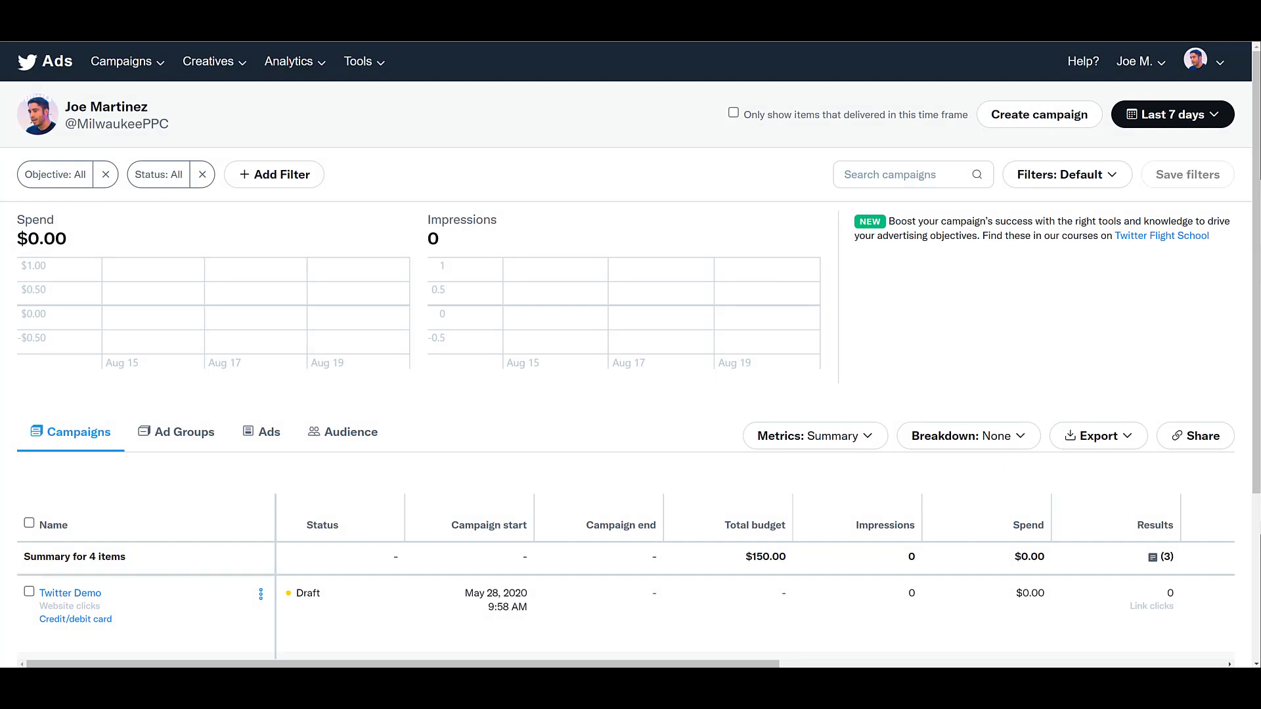
Start a new promoted tweet from the Creatives menu's Tweet composer.
{"action": "left_click", "coordinate": [234, 73]}
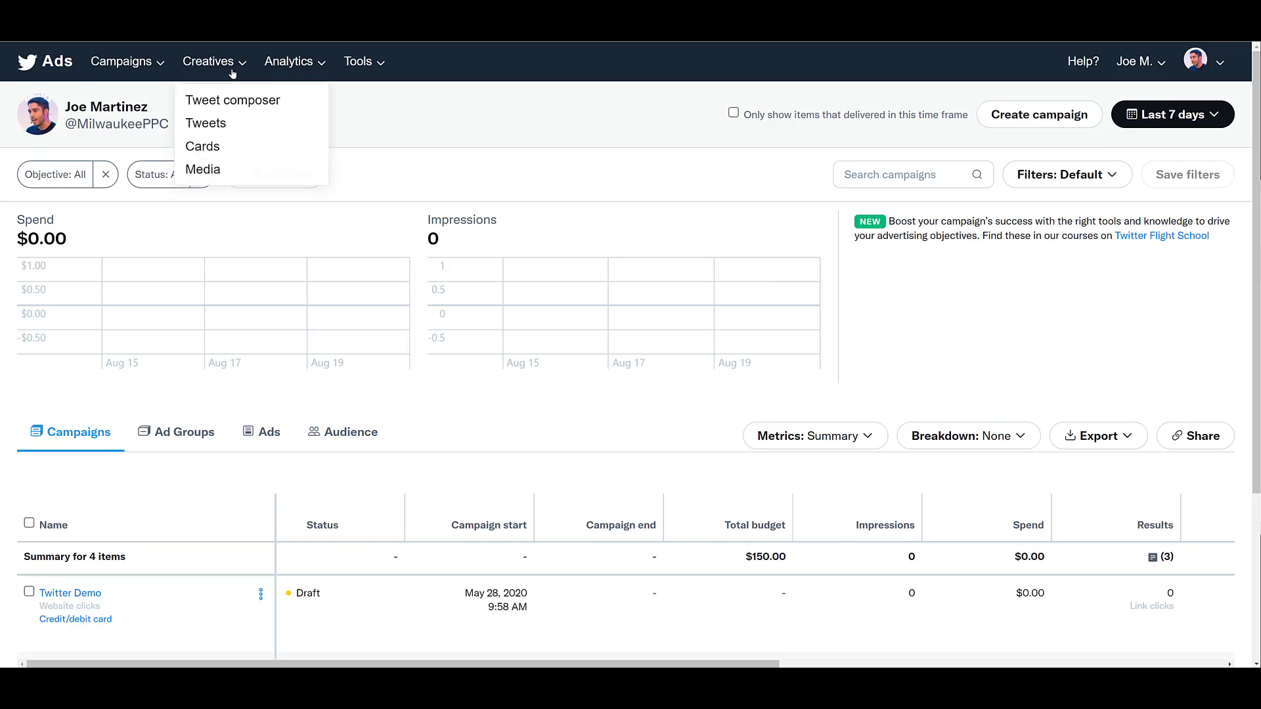
{"action": "left_click", "coordinate": [247, 103]}
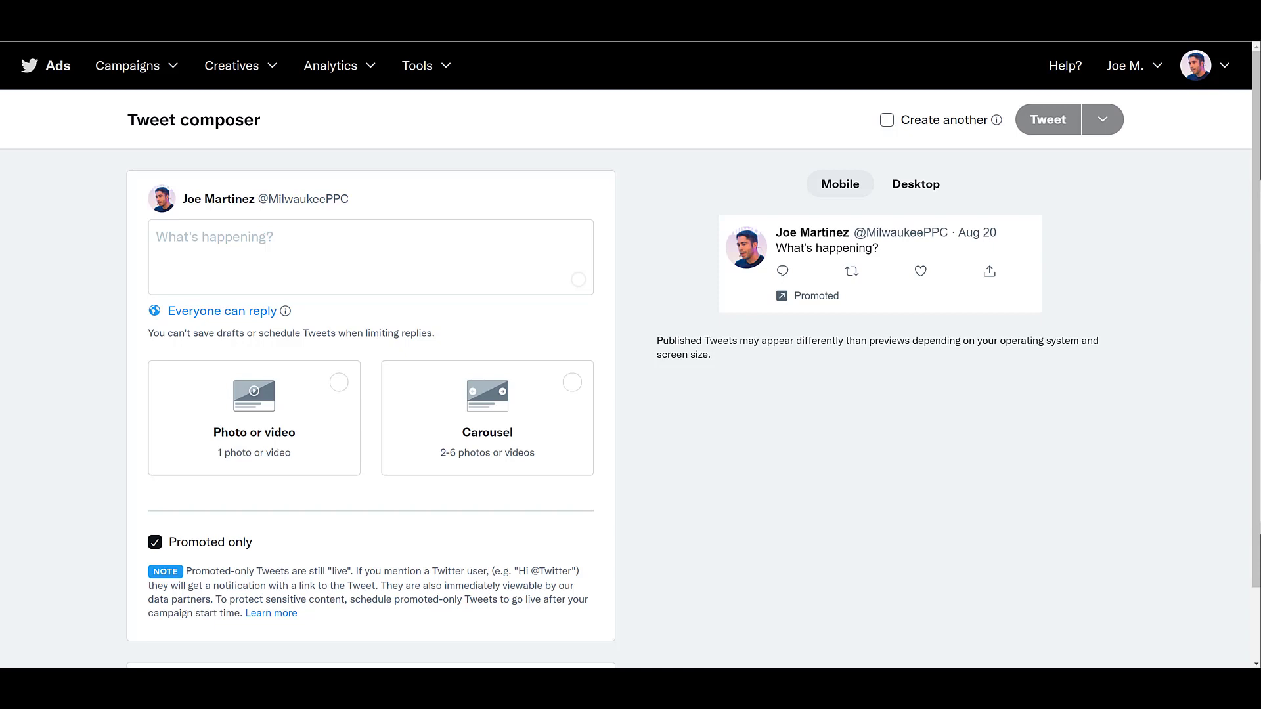
Paste the promo text about character limits into the What's happening box.
{"action": "left_click", "coordinate": [389, 231]}
{"action": "type", "text": "This is our promoted text. You can have up to 280 characters in the tweet. If you decide to add a link (https://www.paidmediapros.com), Then the character limit drops by 23 characters to a maximum of 257."}
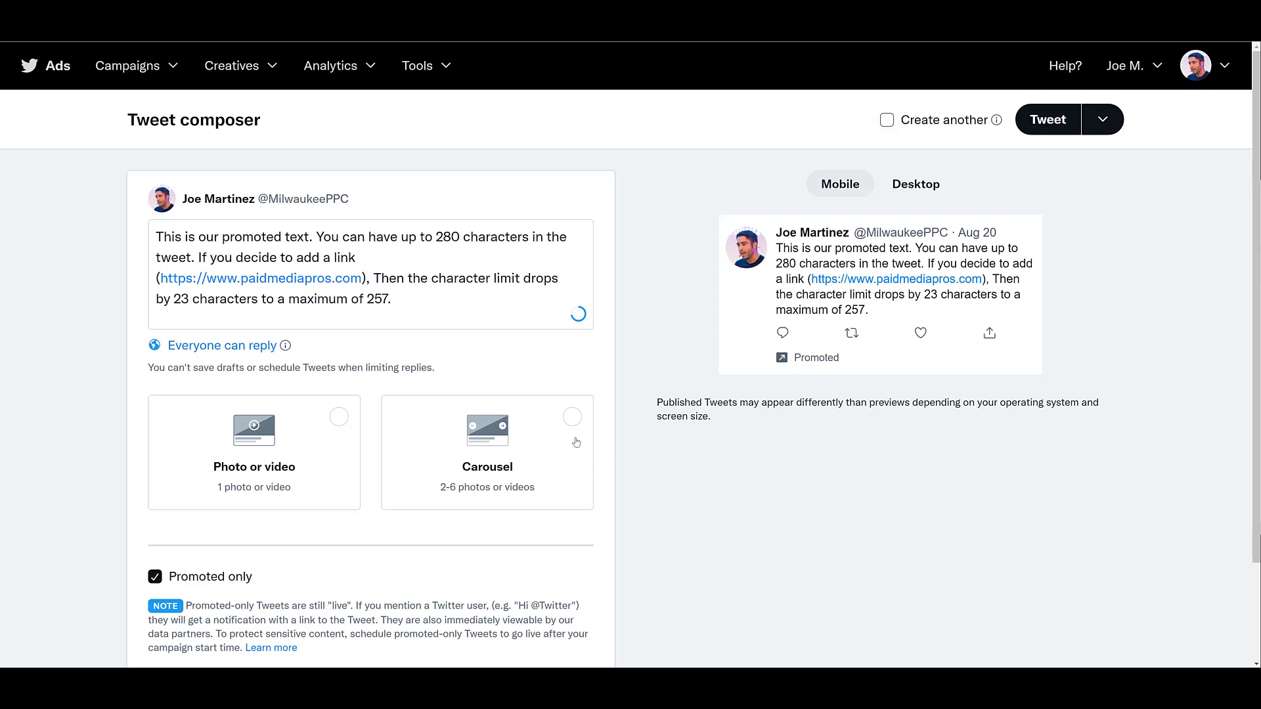
Choose the Photo or video format and keep Website as the card type.
{"action": "left_click", "coordinate": [314, 421]}
{"action": "scroll", "coordinate": [261, 450], "scroll_direction": "down", "scroll_amount": 1}
{"action": "scroll", "coordinate": [261, 451], "scroll_direction": "down", "scroll_amount": 2}
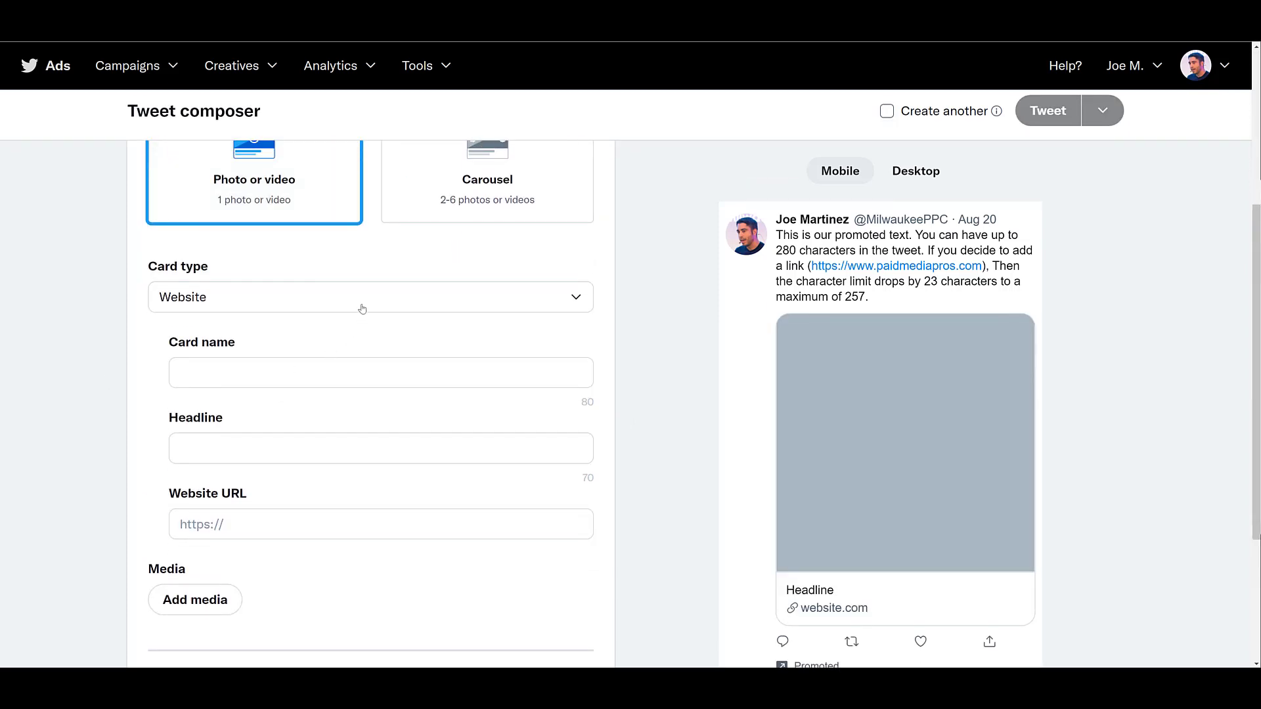
{"action": "left_click", "coordinate": [362, 307]}
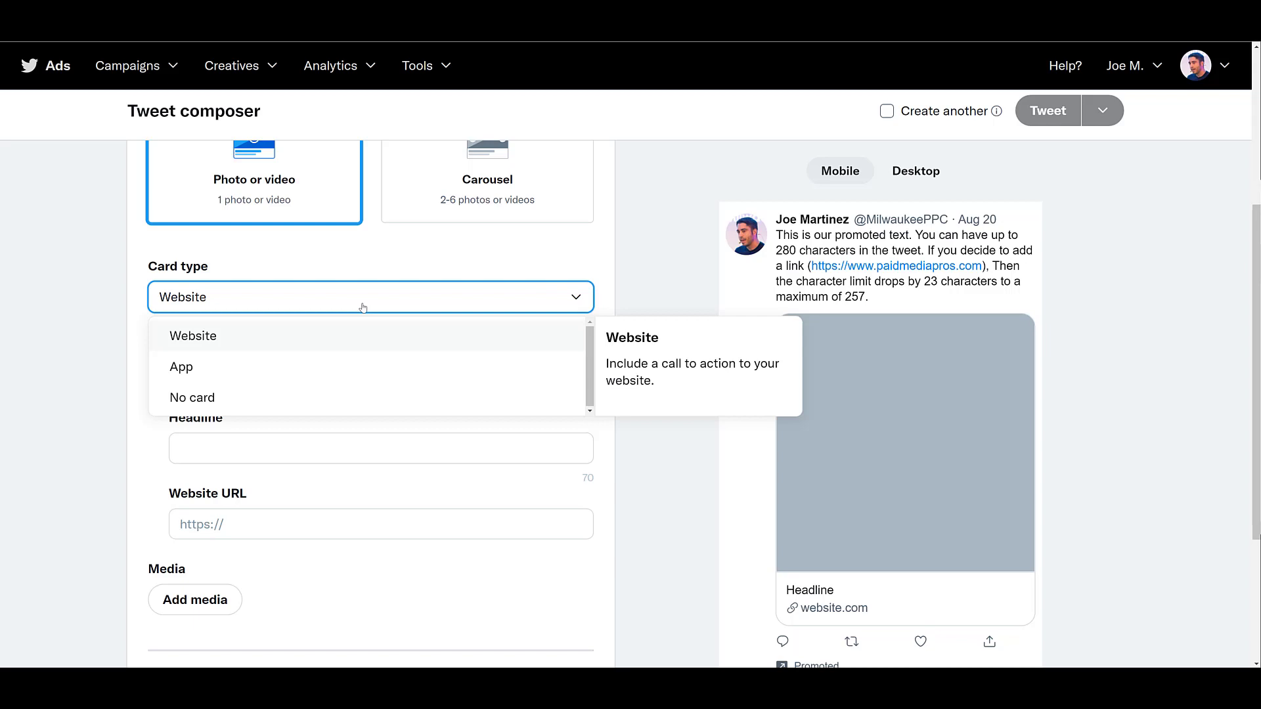
{"action": "left_click", "coordinate": [87, 303]}
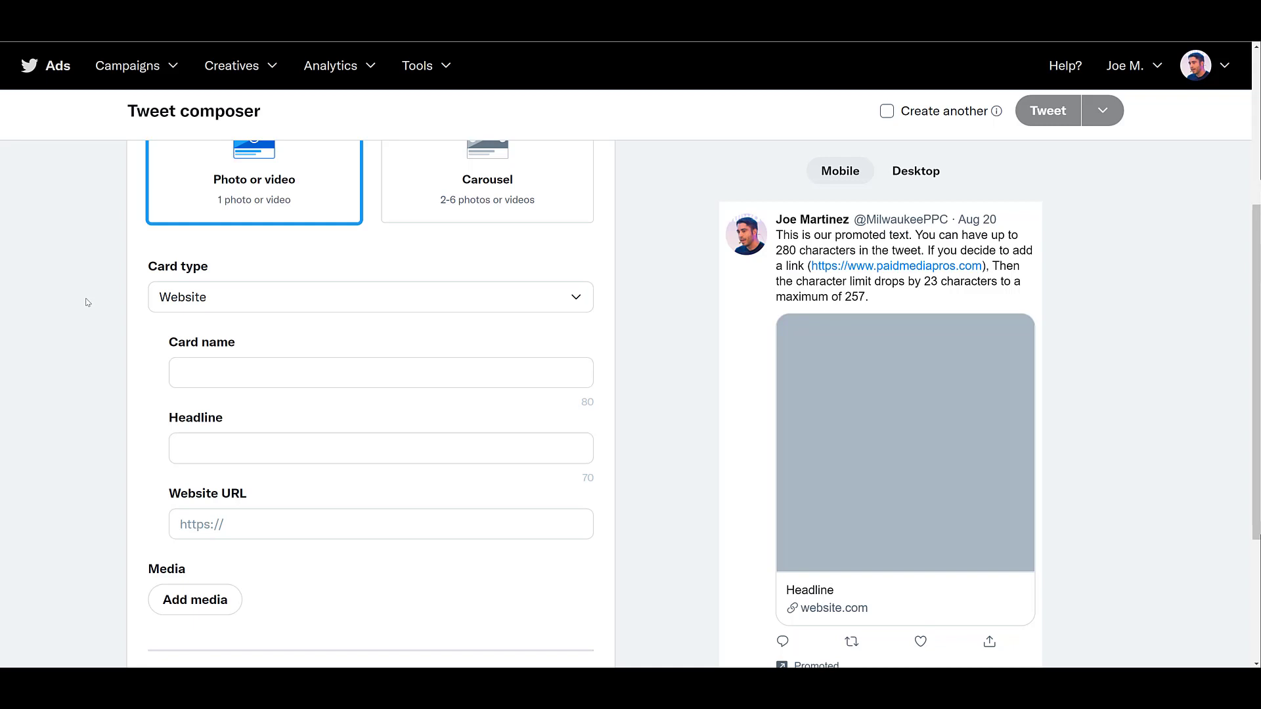
{"action": "left_click", "coordinate": [197, 600]}
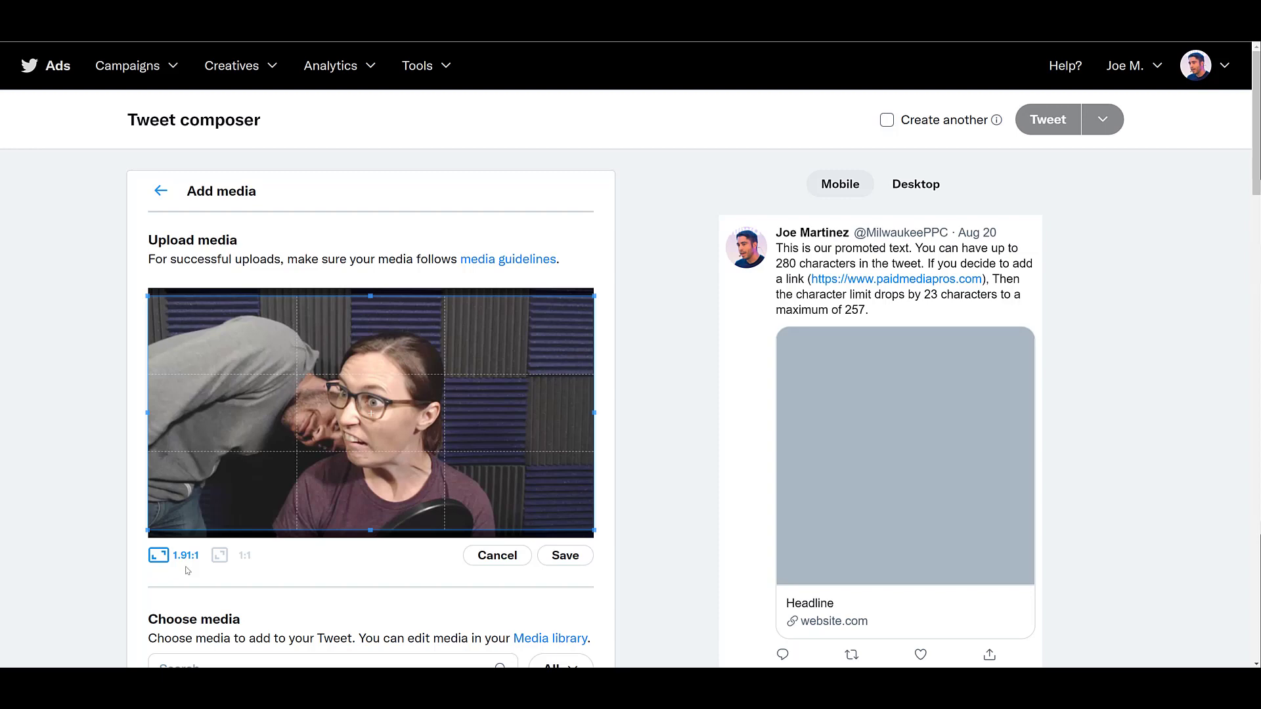
{"action": "left_click", "coordinate": [492, 558]}
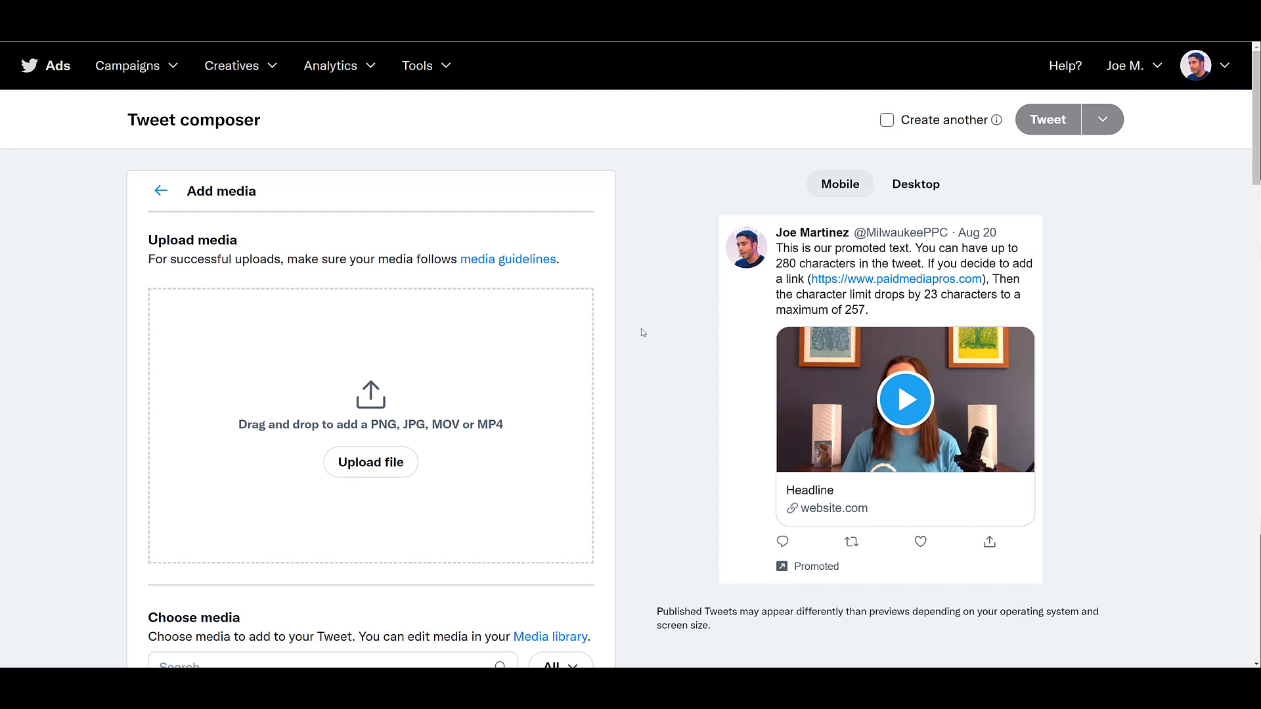
{"action": "scroll", "coordinate": [642, 333], "scroll_direction": "down", "scroll_amount": 3}
{"action": "scroll", "coordinate": [641, 332], "scroll_direction": "down", "scroll_amount": 3}
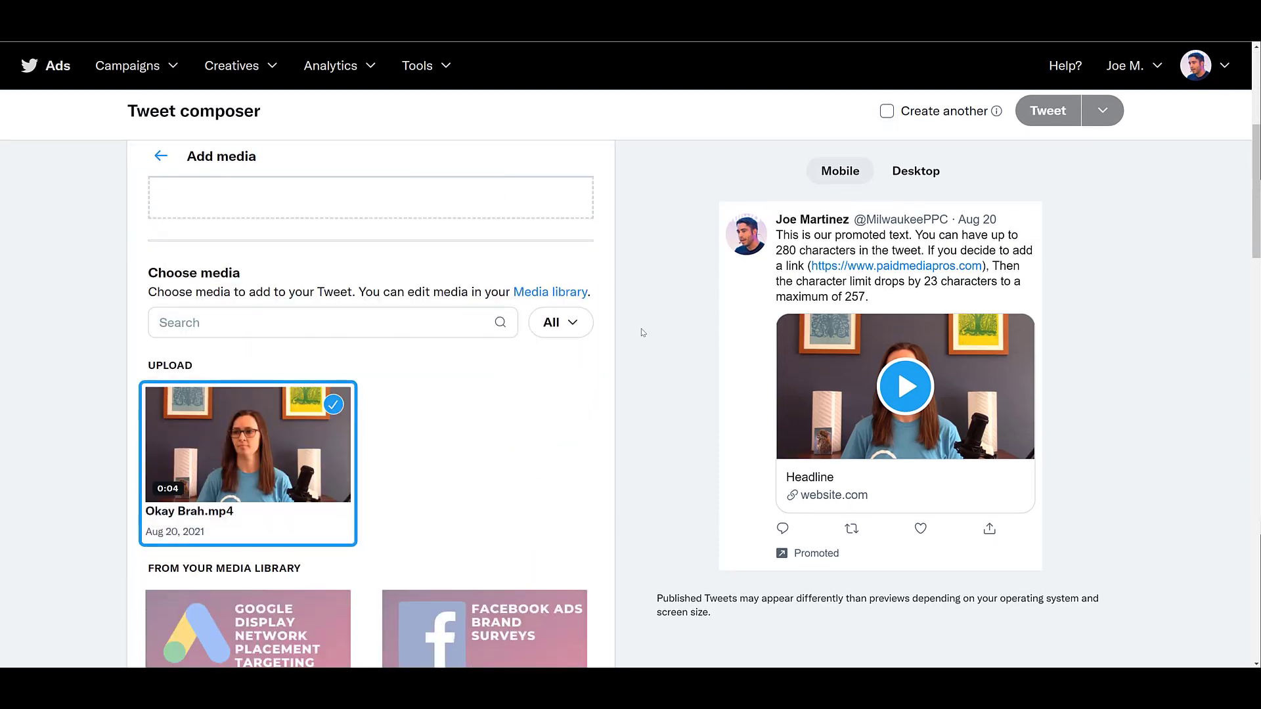
{"action": "scroll", "coordinate": [642, 331], "scroll_direction": "down", "scroll_amount": 2}
{"action": "scroll", "coordinate": [641, 333], "scroll_direction": "down", "scroll_amount": 5}
{"action": "scroll", "coordinate": [642, 332], "scroll_direction": "down", "scroll_amount": 2}
{"action": "scroll", "coordinate": [641, 332], "scroll_direction": "down", "scroll_amount": 1}
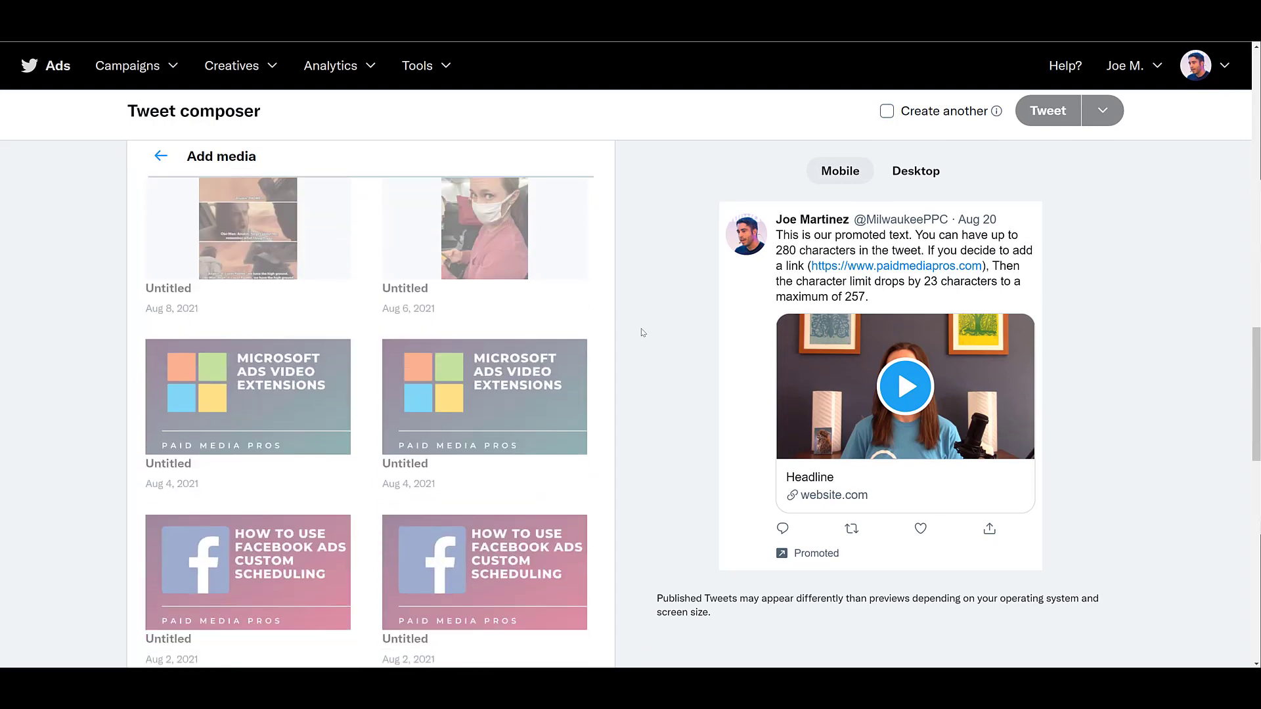
{"action": "scroll", "coordinate": [641, 332], "scroll_direction": "down", "scroll_amount": 1}
{"action": "scroll", "coordinate": [641, 332], "scroll_direction": "down", "scroll_amount": 2}
{"action": "scroll", "coordinate": [641, 332], "scroll_direction": "down", "scroll_amount": 1}
{"action": "scroll", "coordinate": [642, 332], "scroll_direction": "down", "scroll_amount": 2}
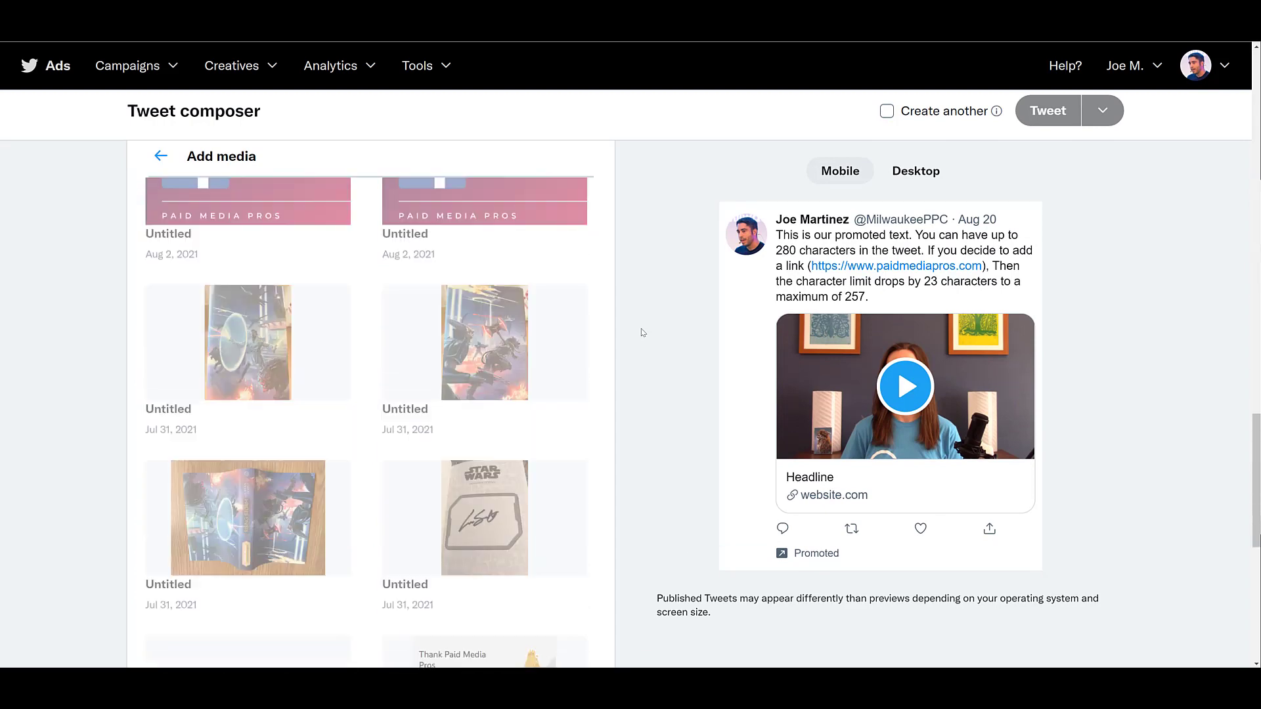
{"action": "scroll", "coordinate": [641, 332], "scroll_direction": "down", "scroll_amount": 2}
{"action": "scroll", "coordinate": [642, 332], "scroll_direction": "down", "scroll_amount": 2}
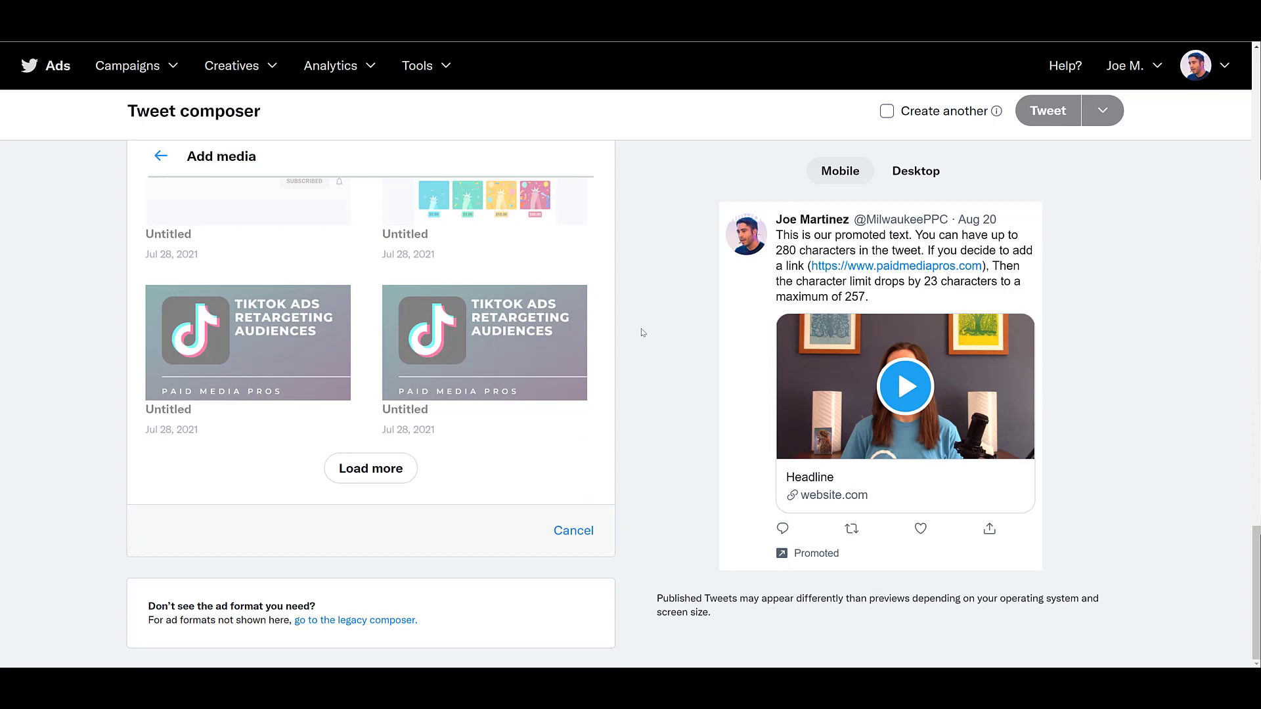
{"action": "scroll", "coordinate": [641, 332], "scroll_direction": "up", "scroll_amount": 3}
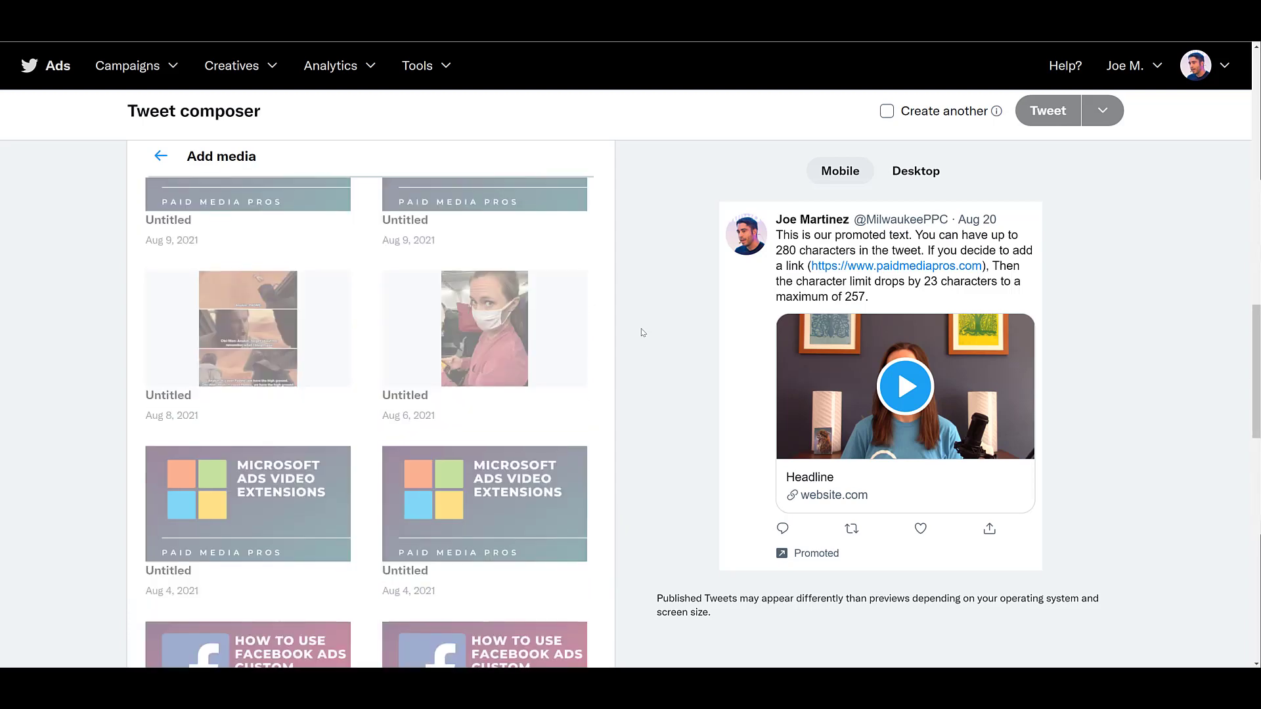
{"action": "scroll", "coordinate": [642, 331], "scroll_direction": "up", "scroll_amount": 3}
{"action": "scroll", "coordinate": [641, 332], "scroll_direction": "up", "scroll_amount": 3}
{"action": "scroll", "coordinate": [642, 332], "scroll_direction": "up", "scroll_amount": 3}
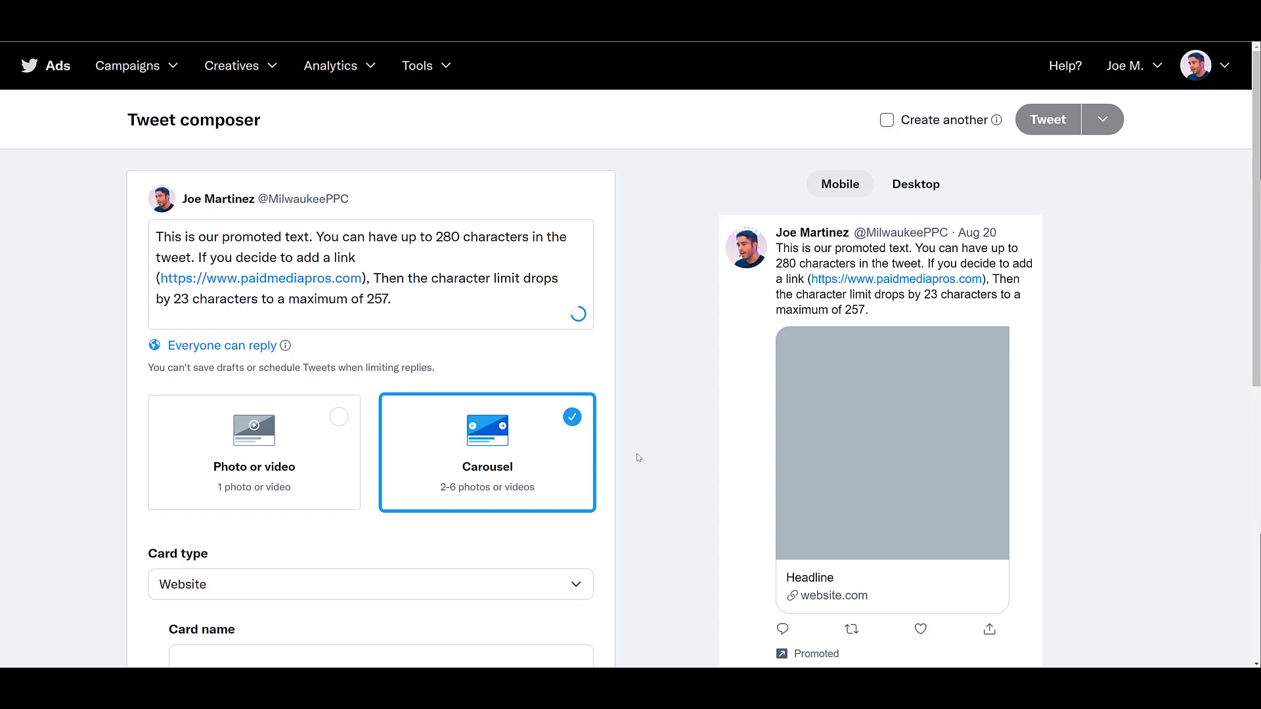
{"action": "scroll", "coordinate": [638, 457], "scroll_direction": "down", "scroll_amount": 2}
{"action": "scroll", "coordinate": [637, 457], "scroll_direction": "down", "scroll_amount": 1}
{"action": "scroll", "coordinate": [637, 457], "scroll_direction": "down", "scroll_amount": 2}
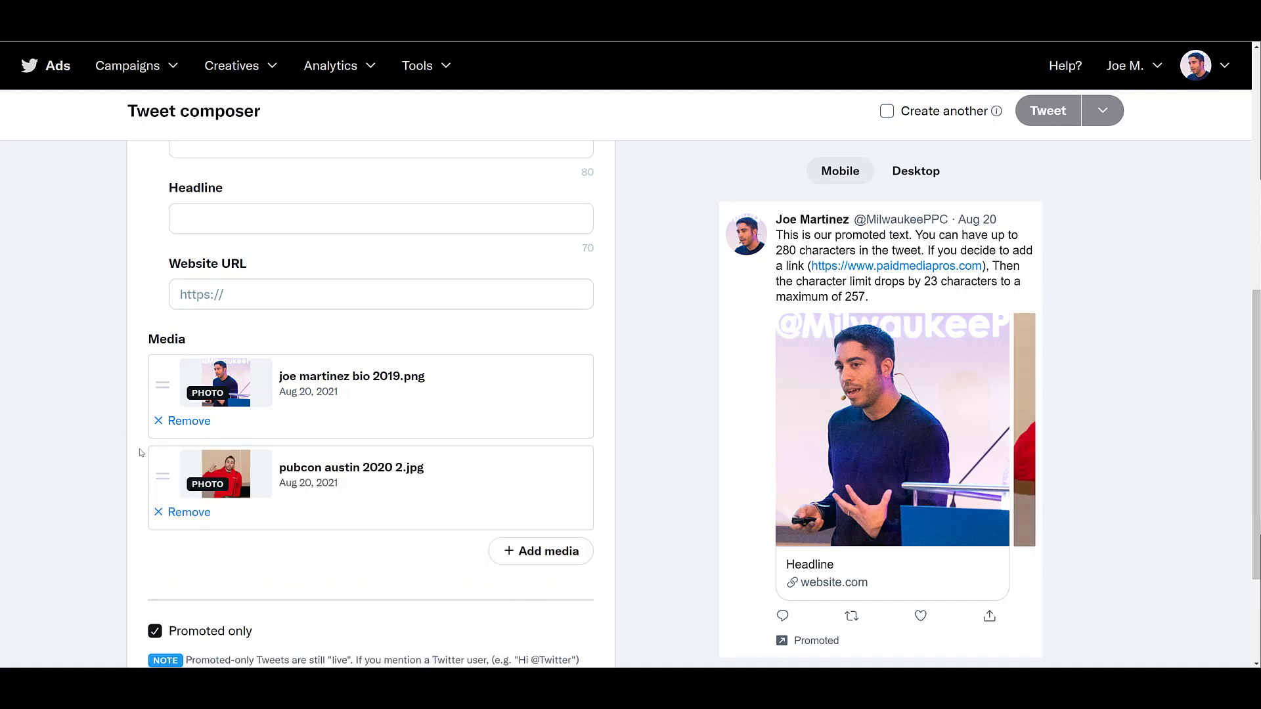
Drag pubcon austin 2020 2.jpg above joe martinez bio 2019.png in the carousel.
{"action": "left_click_drag", "start_coordinate": [163, 478], "coordinate": [163, 385]}
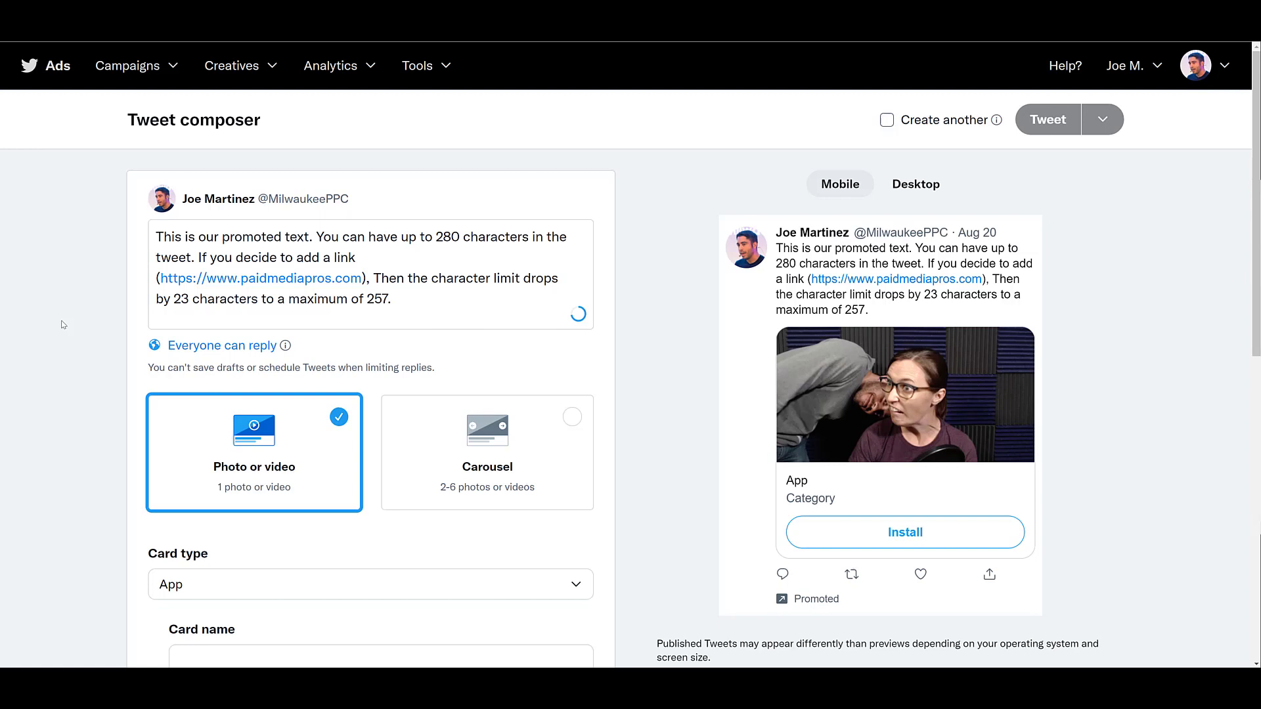
{"action": "scroll", "coordinate": [61, 324], "scroll_direction": "down", "scroll_amount": 3}
{"action": "scroll", "coordinate": [61, 323], "scroll_direction": "down", "scroll_amount": 3}
Keep Install as the App card's call to action.
{"action": "left_click", "coordinate": [274, 449]}
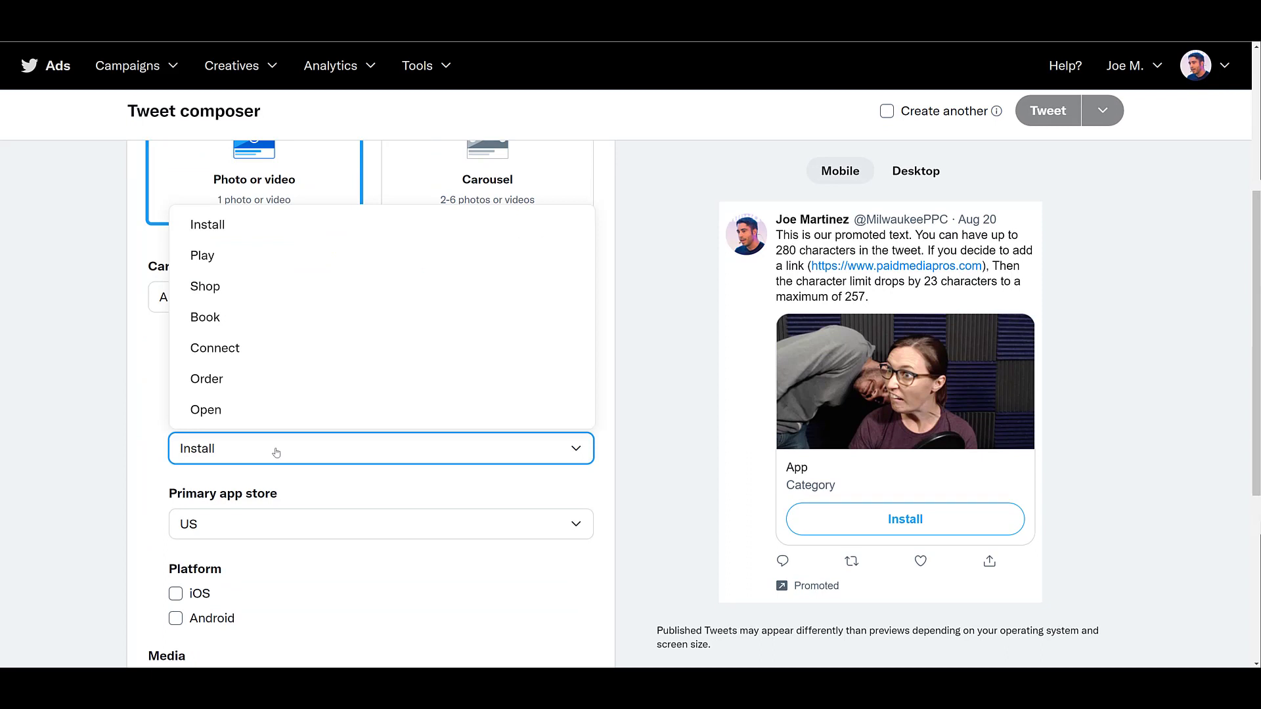
{"action": "left_click", "coordinate": [123, 438]}
{"action": "scroll", "coordinate": [123, 442], "scroll_direction": "down", "scroll_amount": 1}
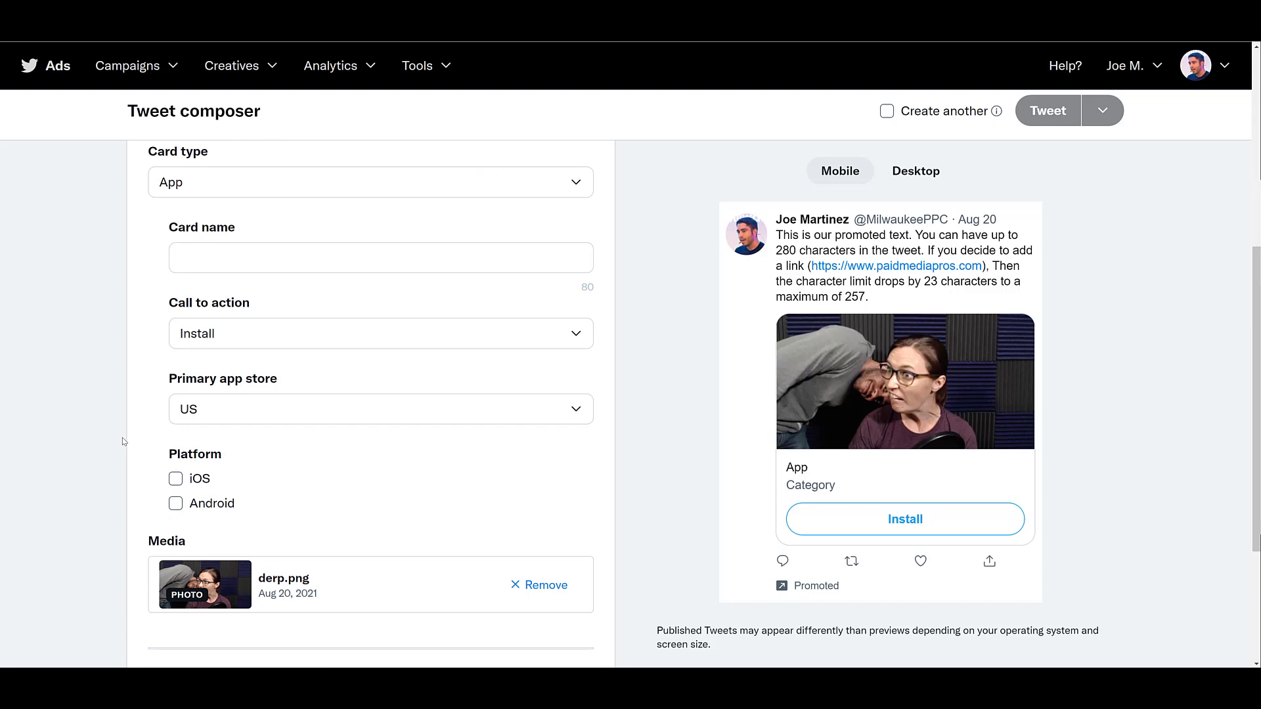
{"action": "scroll", "coordinate": [123, 442], "scroll_direction": "up", "scroll_amount": 2}
{"action": "scroll", "coordinate": [129, 451], "scroll_direction": "up", "scroll_amount": 2}
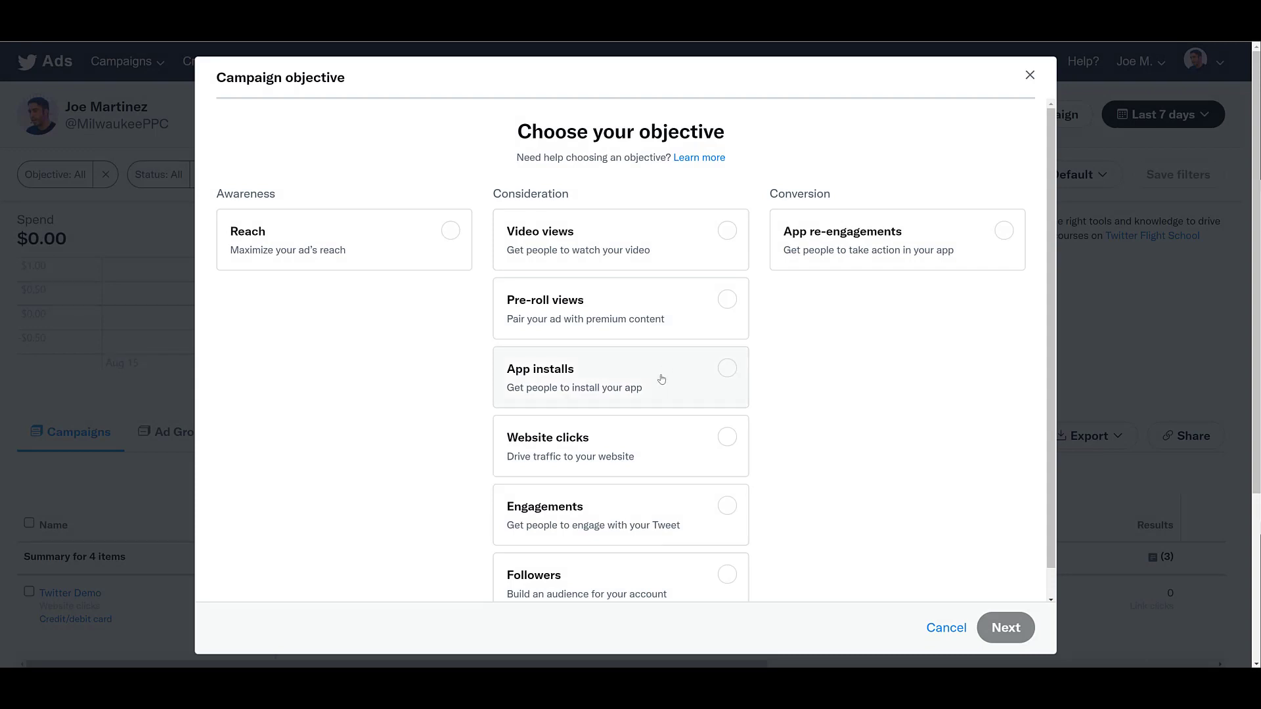
Select Website clicks as the campaign objective and continue to the ad group.
{"action": "left_click", "coordinate": [703, 462]}
{"action": "left_click", "coordinate": [1005, 628]}
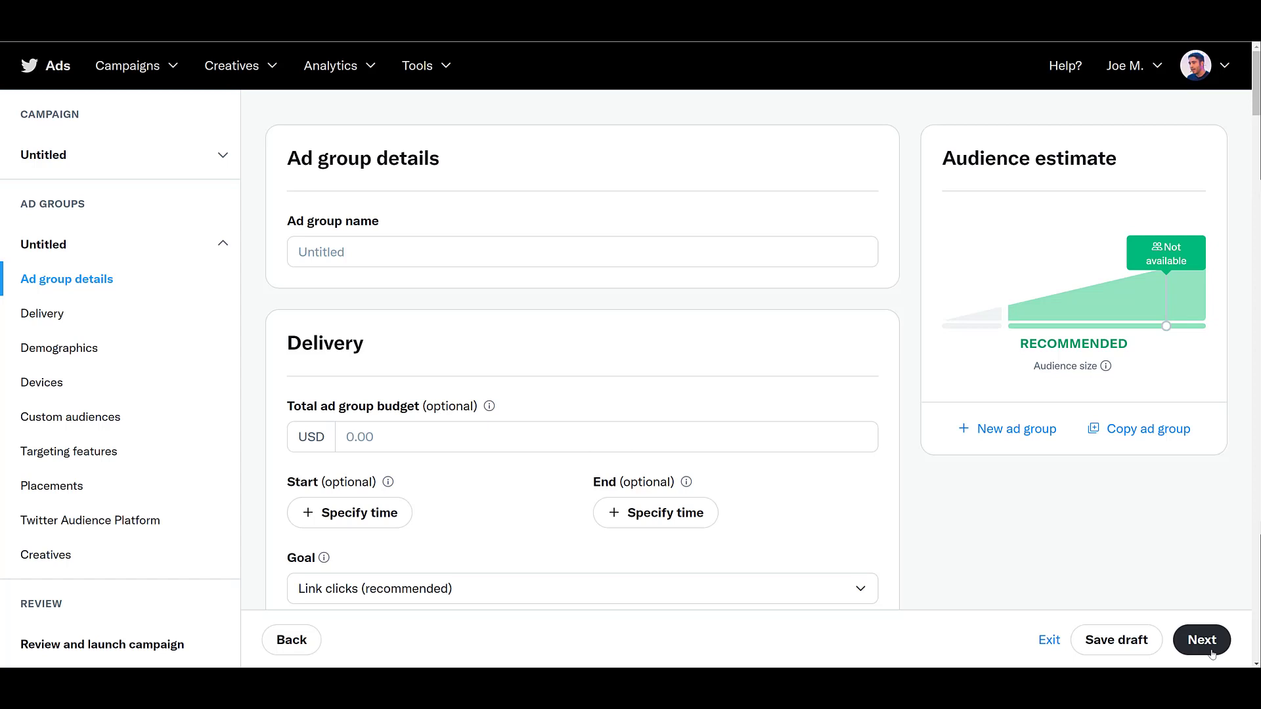
Review the Twitter Audience Platform section, switch to Display creatives and check supported sizes.
{"action": "left_click", "coordinate": [179, 523]}
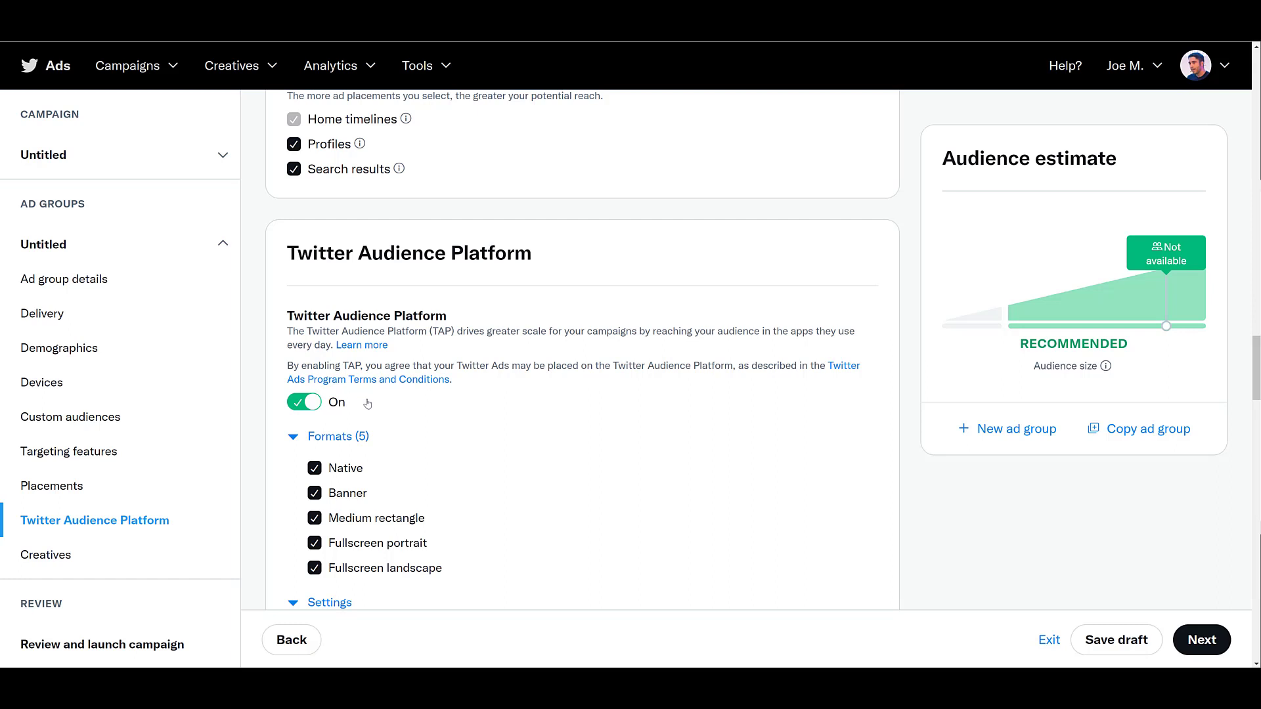
{"action": "scroll", "coordinate": [511, 421], "scroll_direction": "down", "scroll_amount": 1}
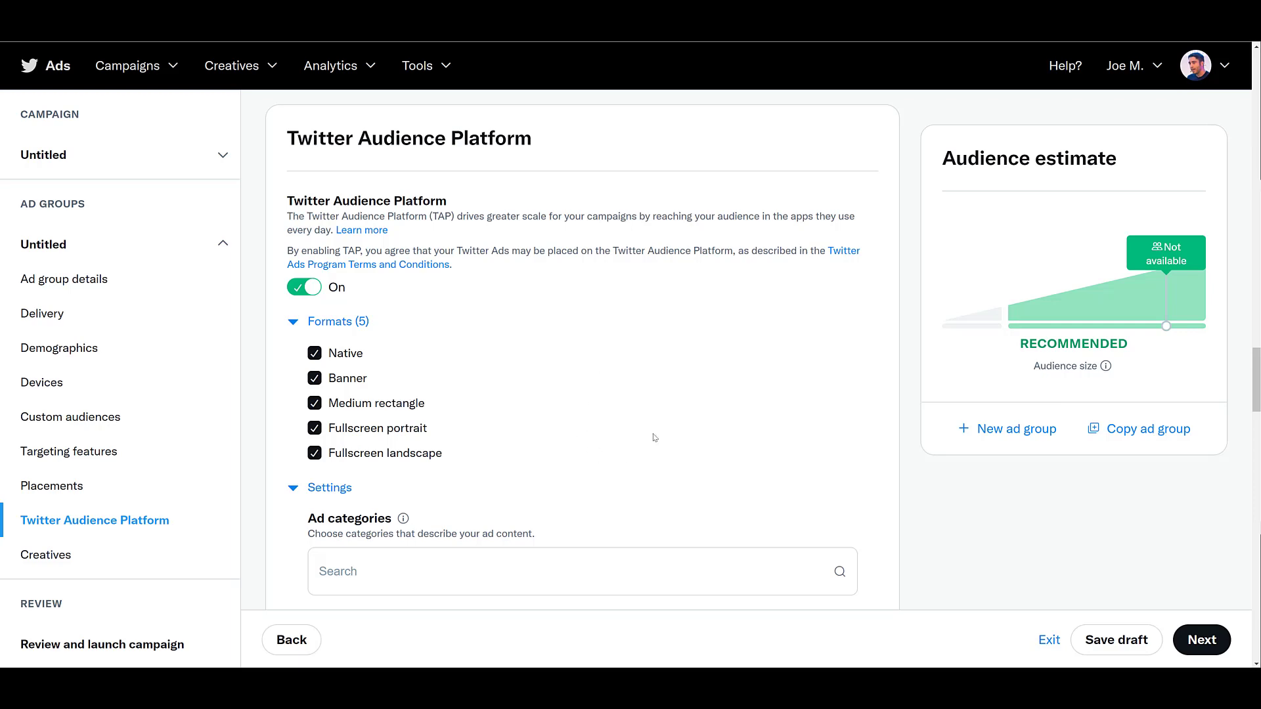
{"action": "scroll", "coordinate": [641, 405], "scroll_direction": "down", "scroll_amount": 1}
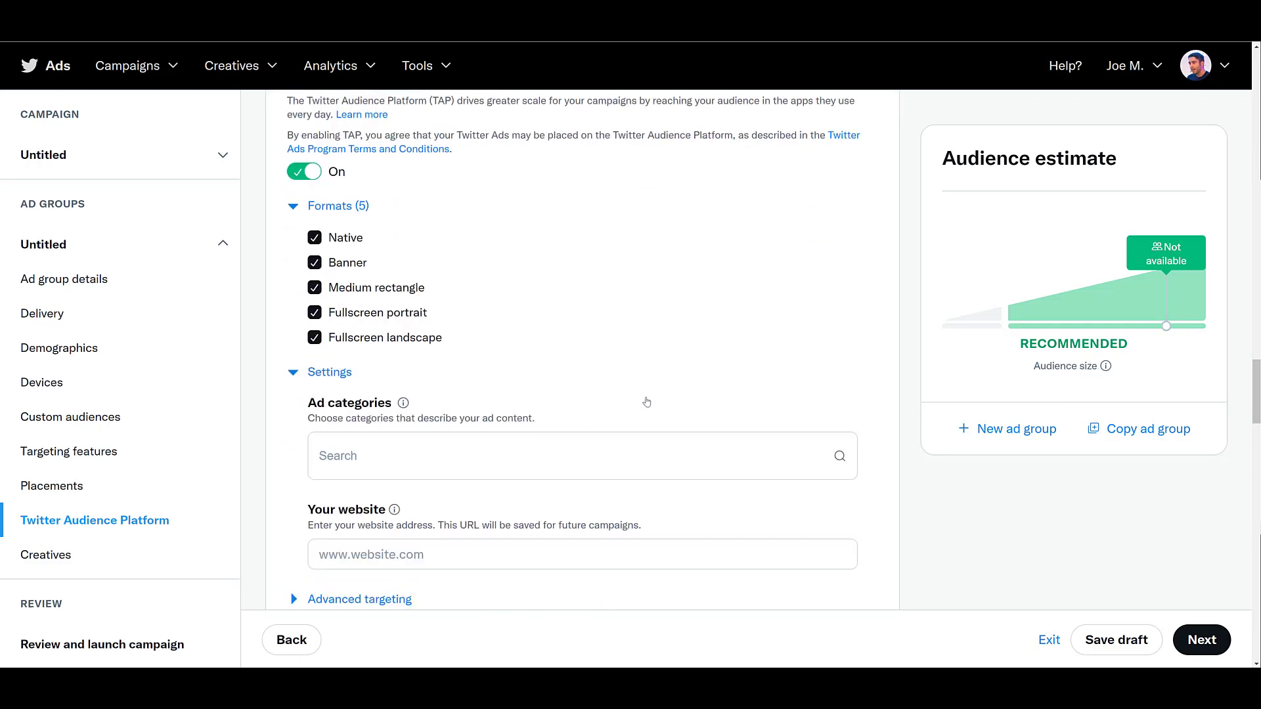
{"action": "scroll", "coordinate": [643, 404], "scroll_direction": "down", "scroll_amount": 2}
{"action": "scroll", "coordinate": [647, 403], "scroll_direction": "down", "scroll_amount": 1}
{"action": "scroll", "coordinate": [647, 403], "scroll_direction": "down", "scroll_amount": 2}
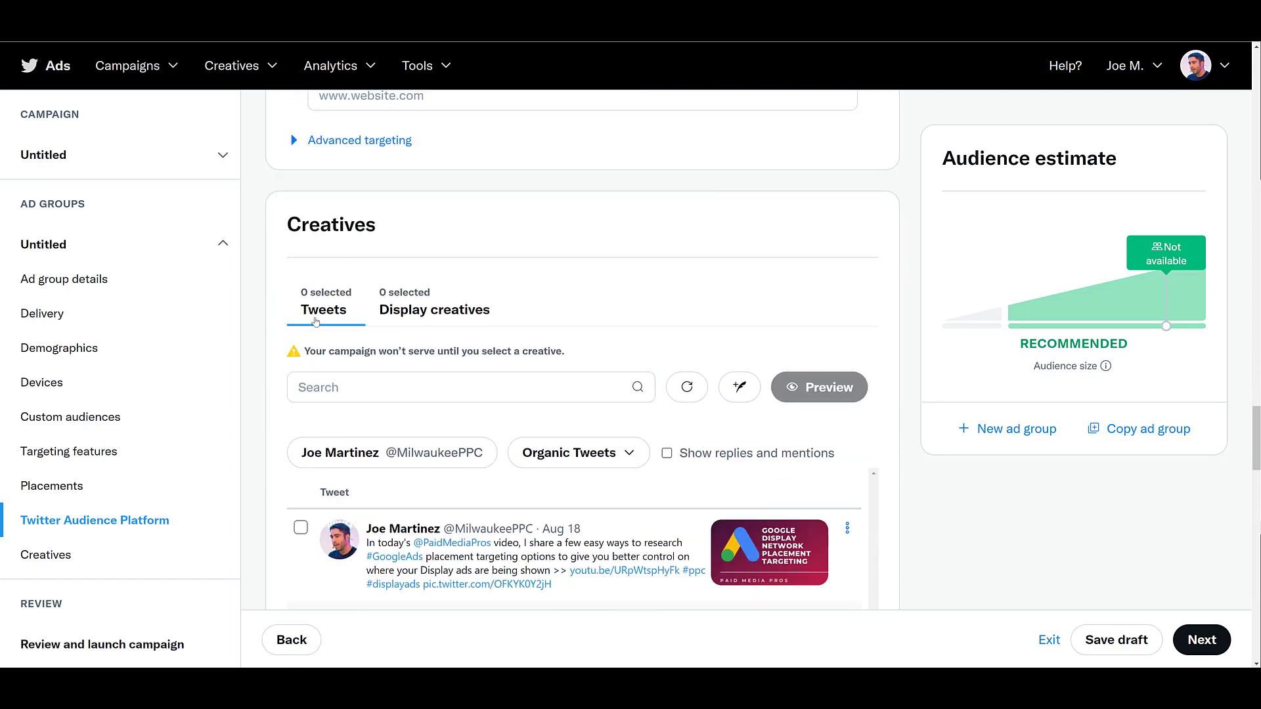
{"action": "left_click", "coordinate": [460, 311]}
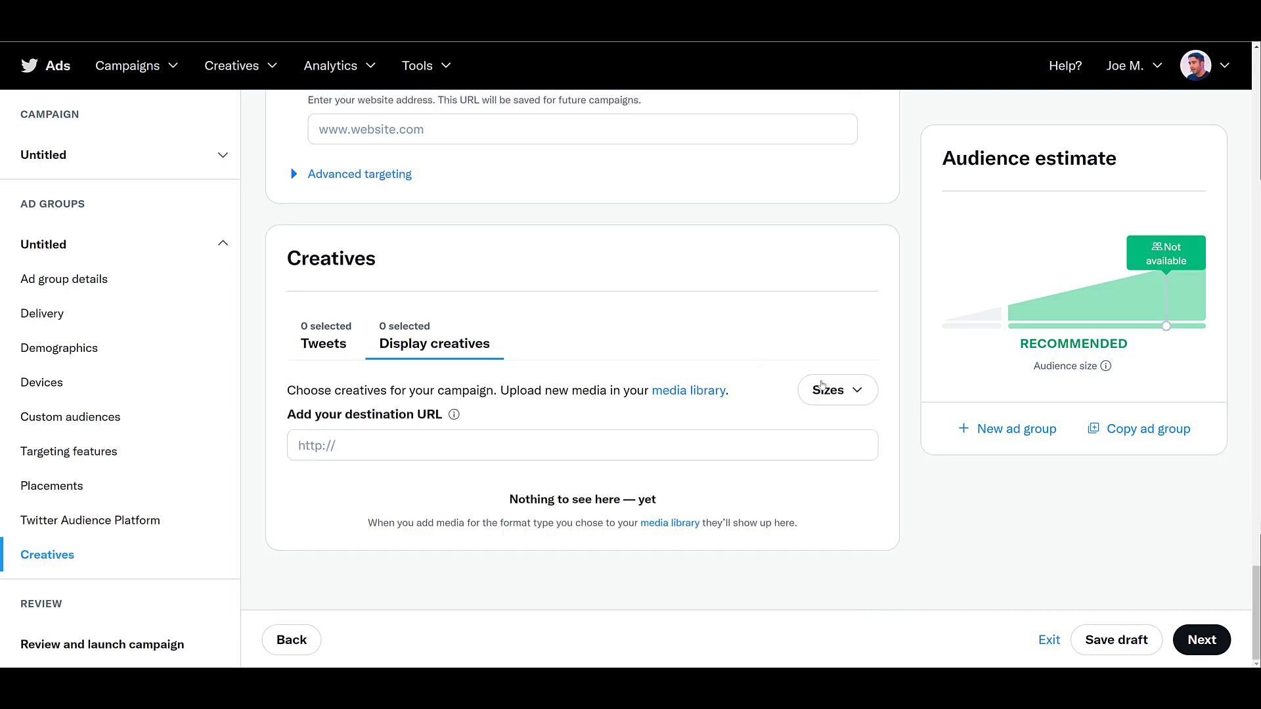
{"action": "left_click", "coordinate": [853, 400]}
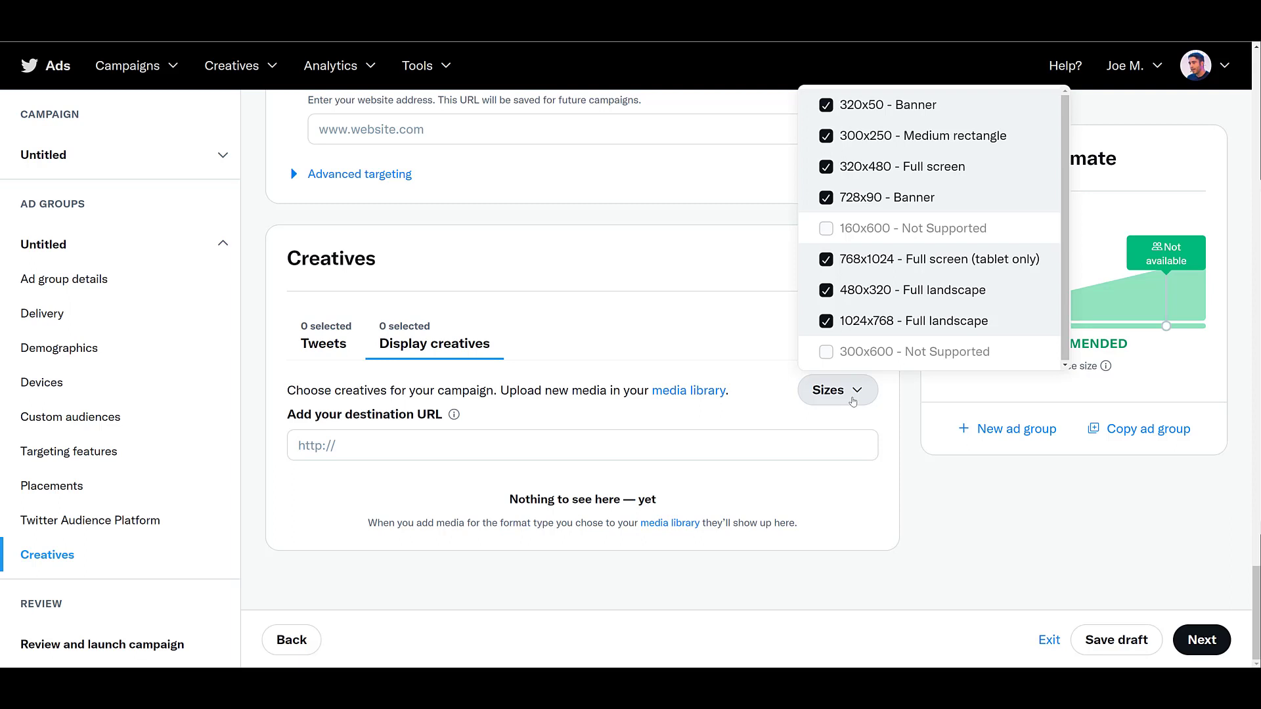
Open the media library from the display creatives link.
{"action": "left_click", "coordinate": [711, 394]}
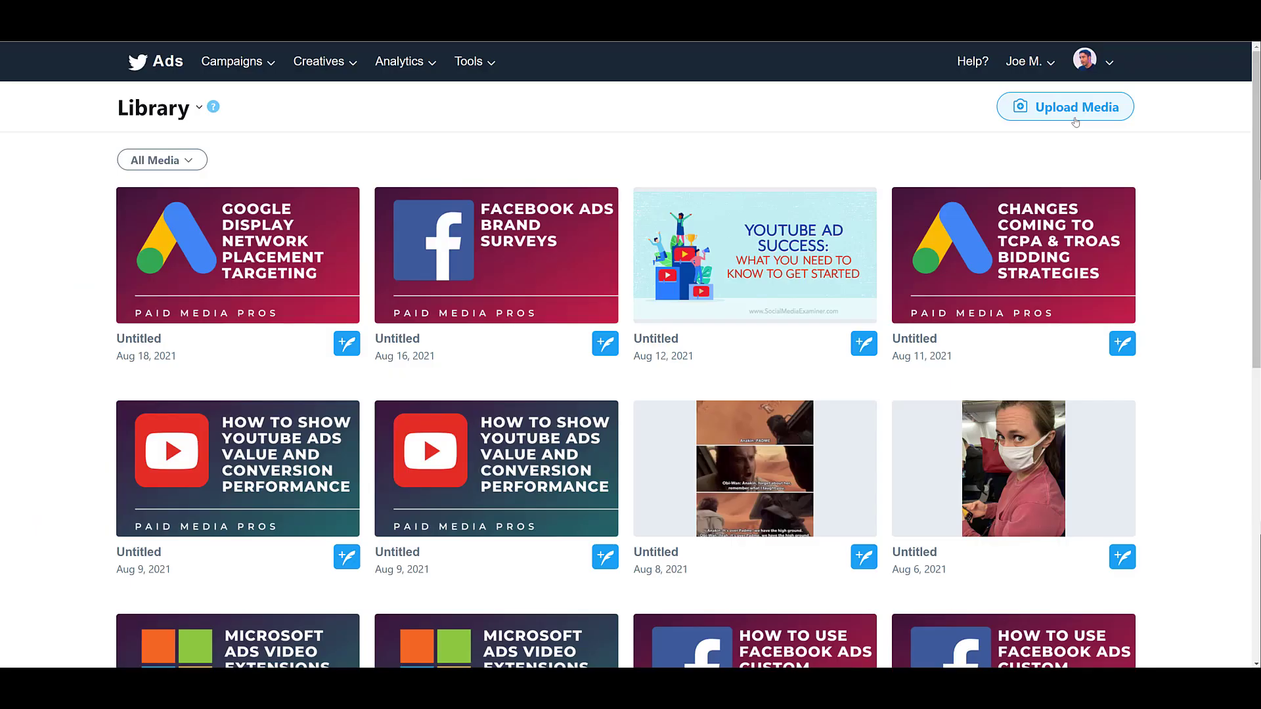